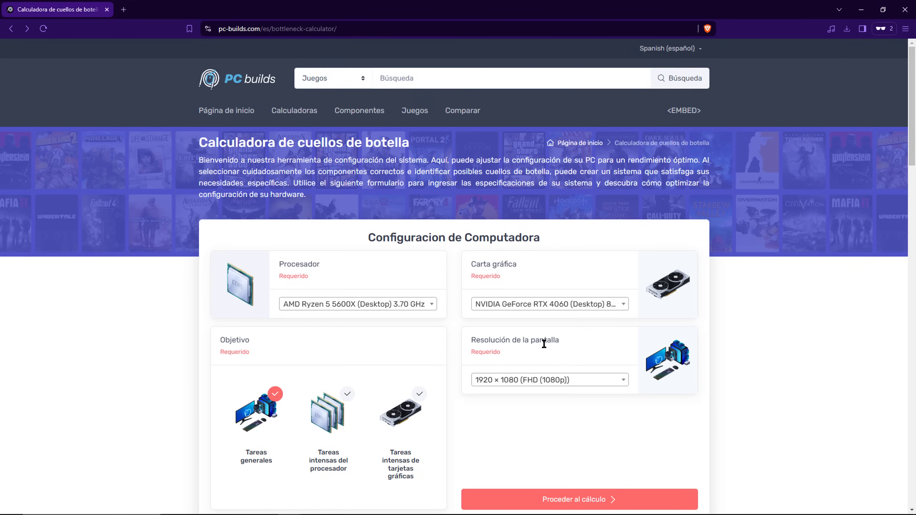
Calculate the bottleneck for the AMD Ryzen 5 5600X and GeForce RTX 4060 at 1920 × 1080 for general tasks and review its solutions
{"action": "left_click", "coordinate": [600, 500]}
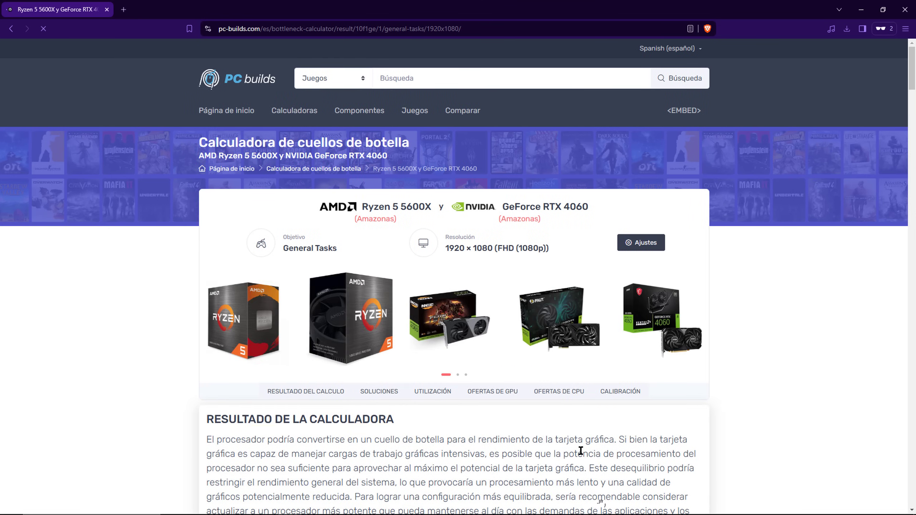
{"action": "scroll", "coordinate": [510, 422], "scroll_direction": "down", "scroll_amount": 10}
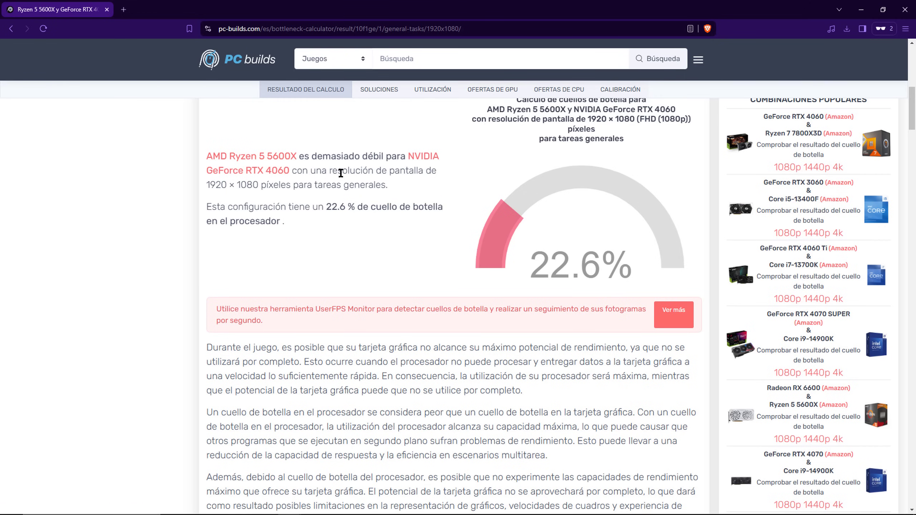
{"action": "left_click", "coordinate": [378, 89]}
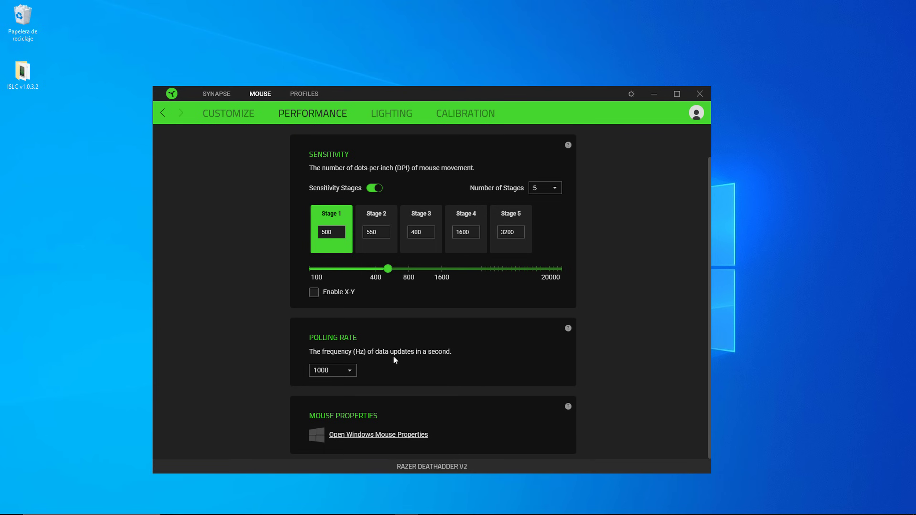
Switch to Razer Synapse and set the DeathAdder V2 mouse's polling rate to 500 Hz
{"action": "left_click", "coordinate": [354, 370]}
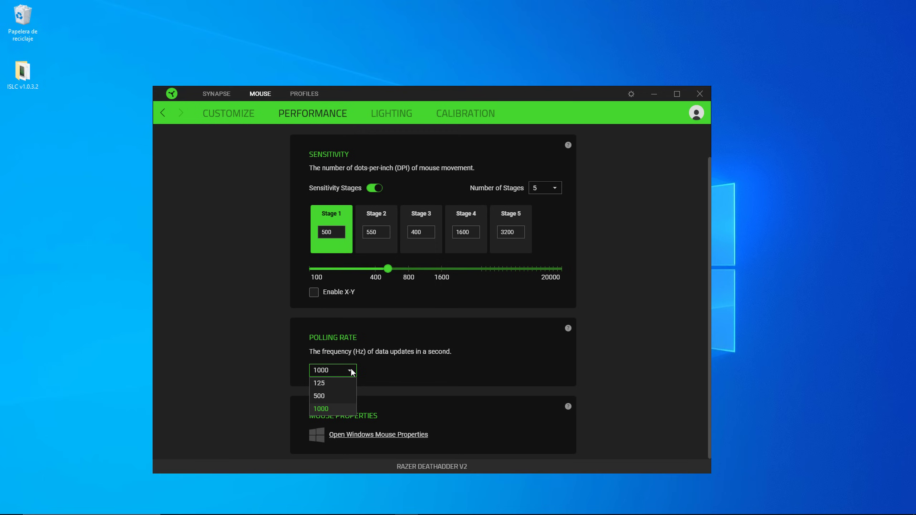
{"action": "left_click", "coordinate": [330, 410]}
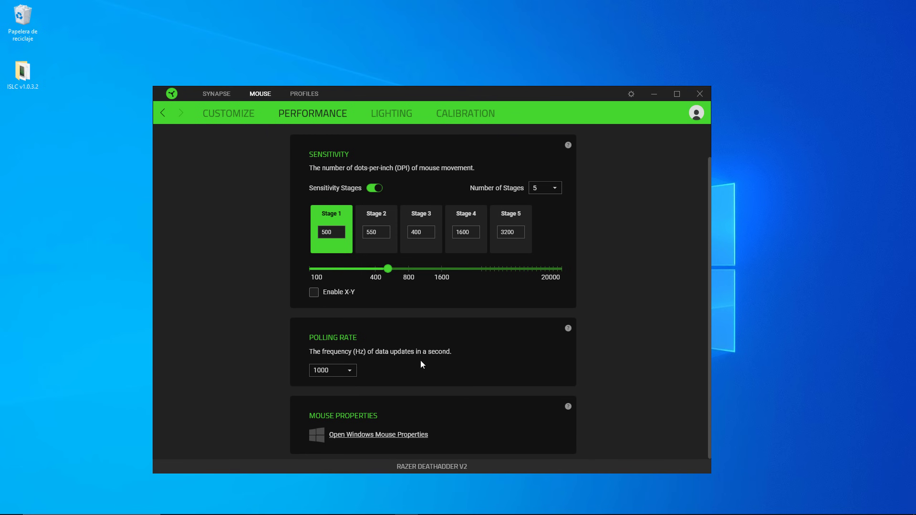
{"action": "left_click", "coordinate": [351, 370]}
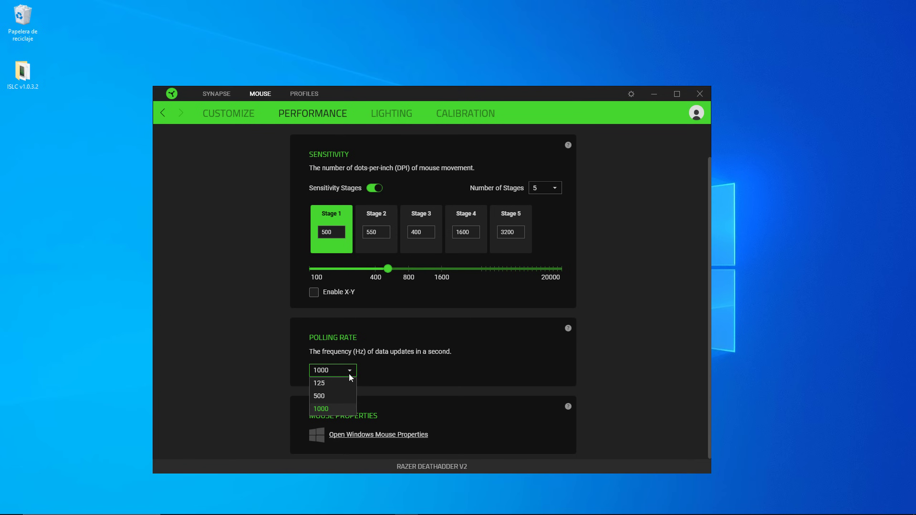
{"action": "left_click", "coordinate": [322, 397]}
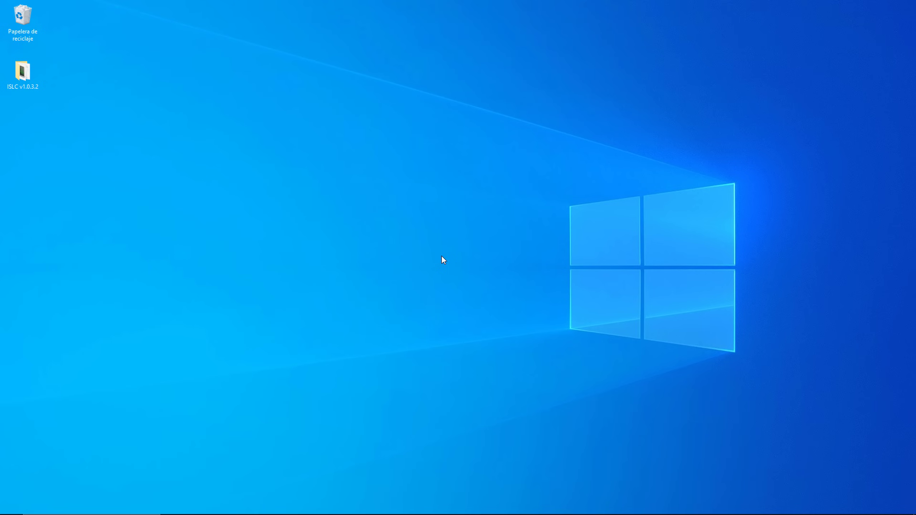
Open the advanced display settings from the desktop and select a 144,000 Hz refresh rate for the VG248 monitor
{"action": "right_click", "coordinate": [444, 260]}
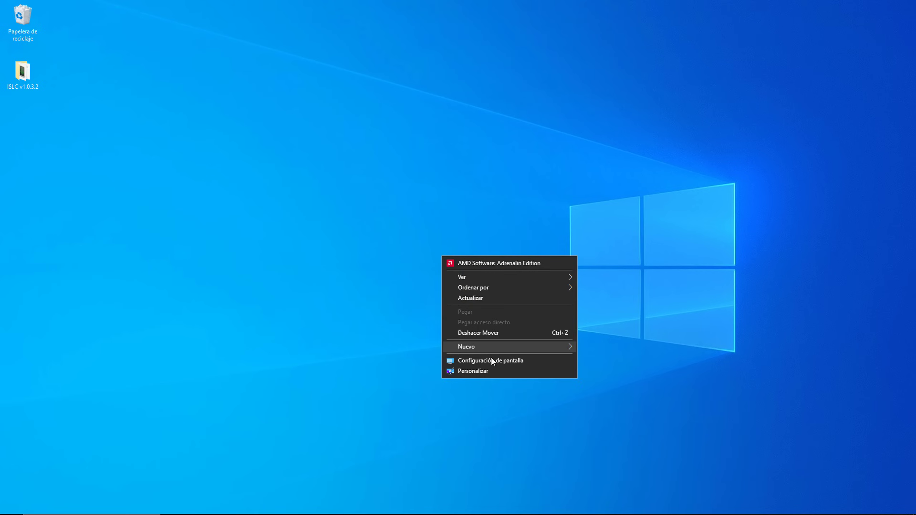
{"action": "left_click", "coordinate": [539, 364]}
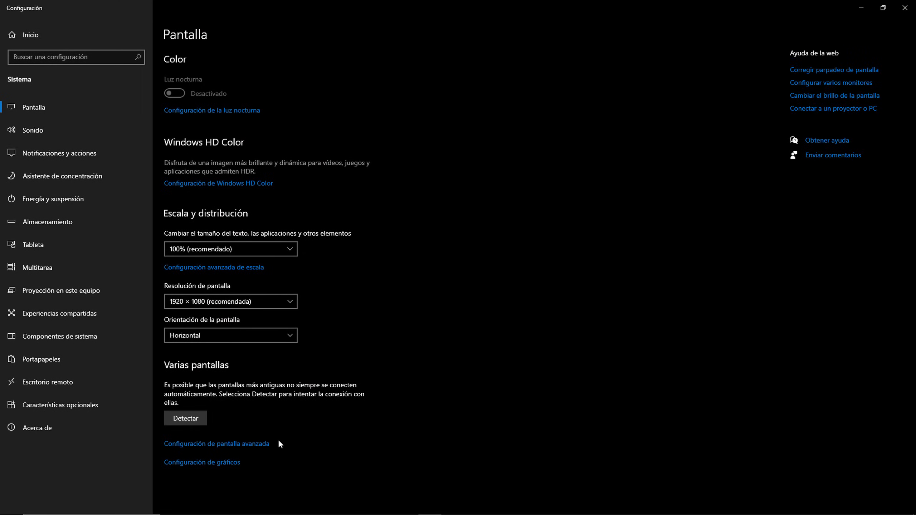
{"action": "left_click", "coordinate": [236, 444]}
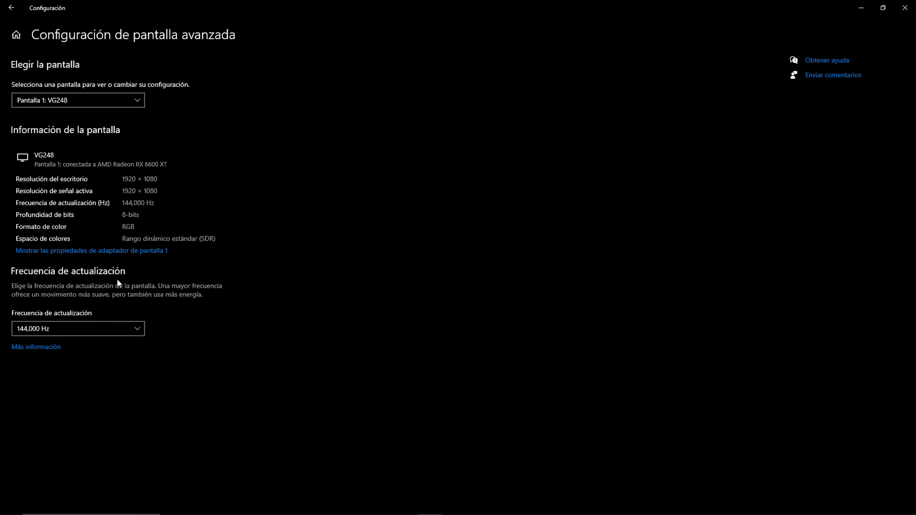
{"action": "left_click", "coordinate": [130, 330]}
{"action": "left_click", "coordinate": [95, 330]}
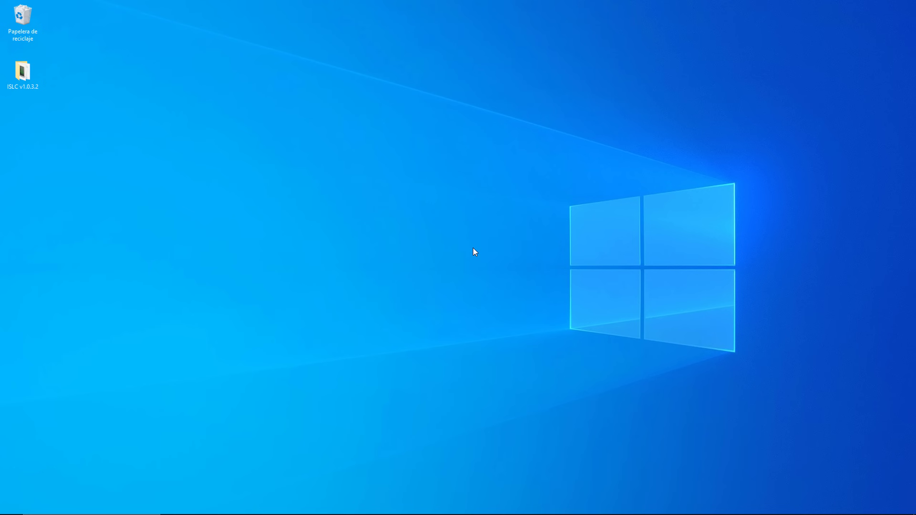
Open AMD Software: Adrenalin Edition from the desktop
{"action": "right_click", "coordinate": [474, 249]}
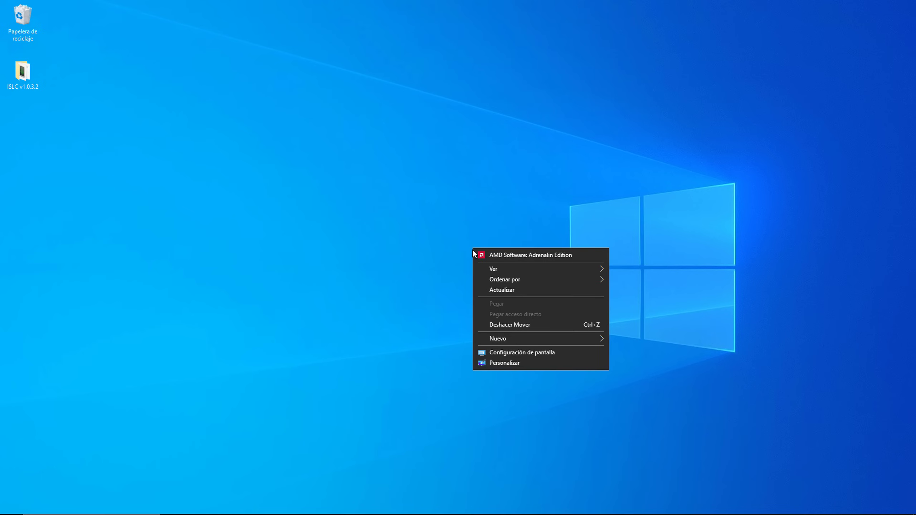
{"action": "left_click", "coordinate": [572, 259]}
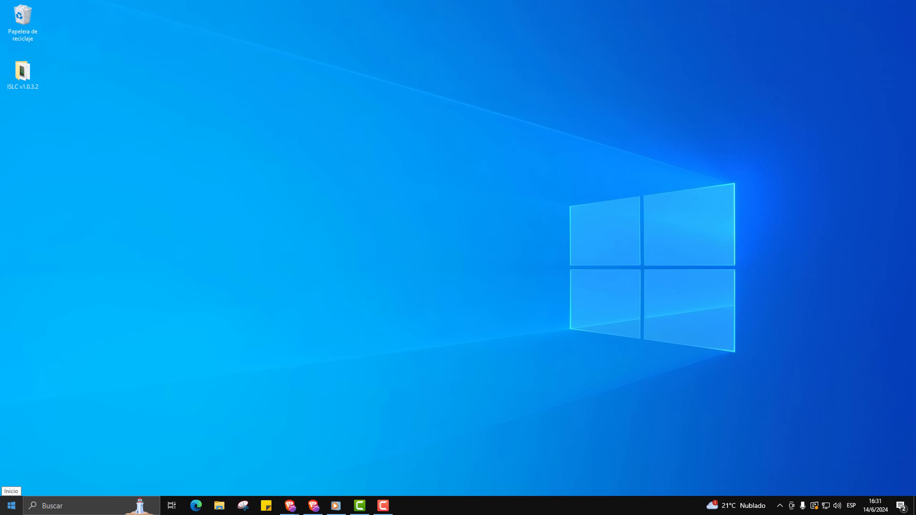
Open Windows PowerShell as administrator, paste powercfg -duplicatescheme e9a42b02-d5df-448d-aa00-03f14749eb61, and close the console
{"action": "left_click", "coordinate": [11, 505]}
{"action": "type", "text": "power"}
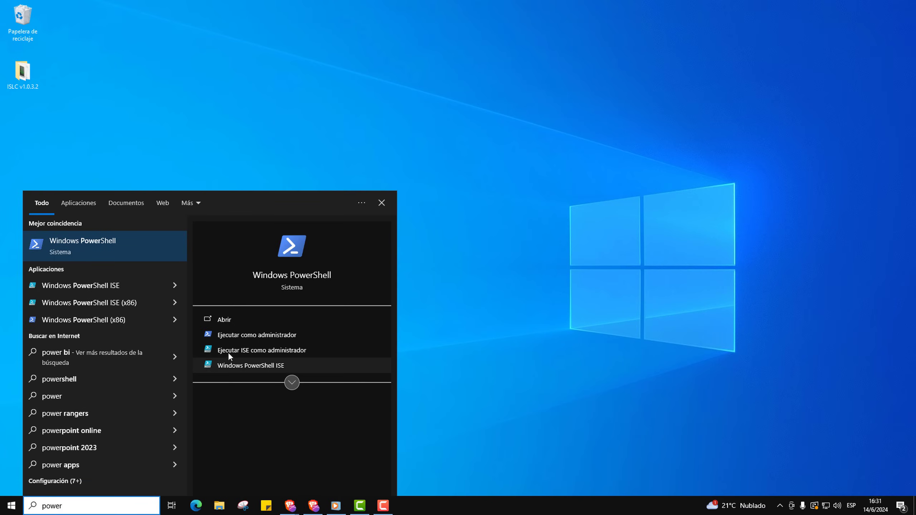
{"action": "left_click", "coordinate": [268, 335]}
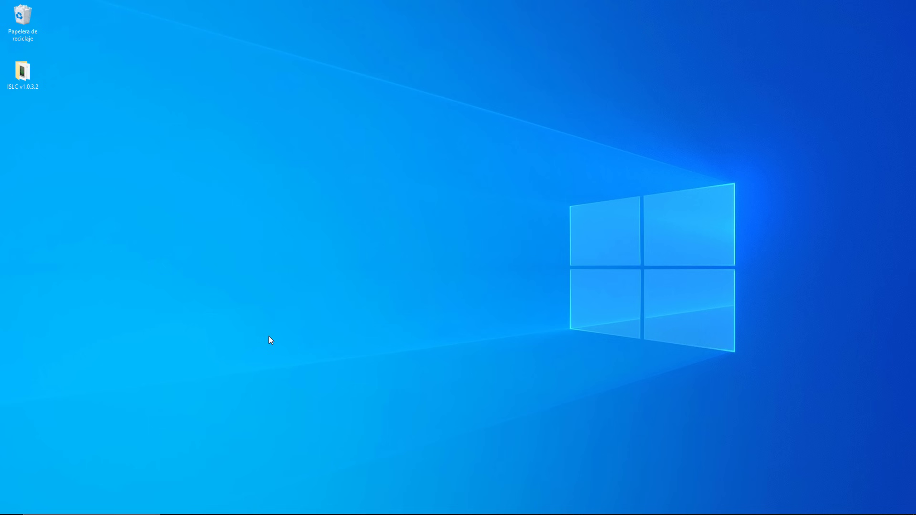
{"action": "left_click_drag", "start_coordinate": [351, 249], "coordinate": [592, 251]}
{"action": "right_click", "coordinate": [221, 164]}
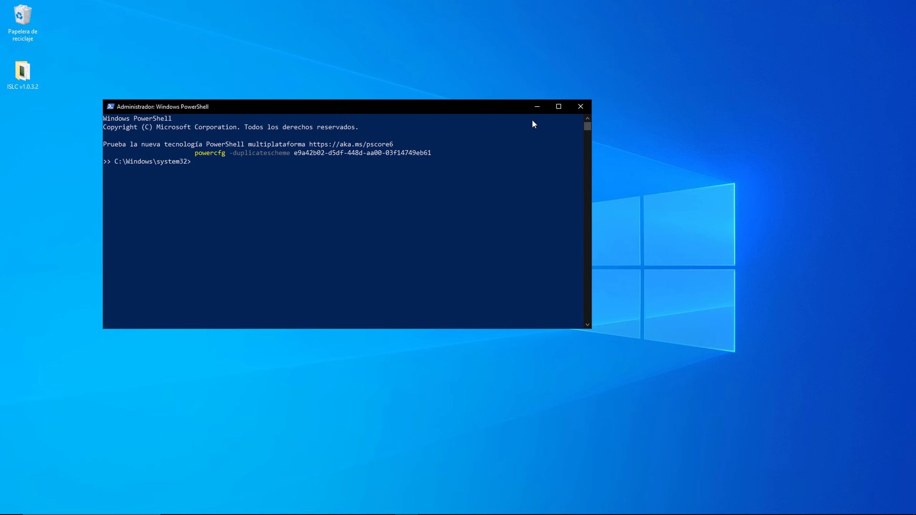
{"action": "left_click", "coordinate": [579, 110]}
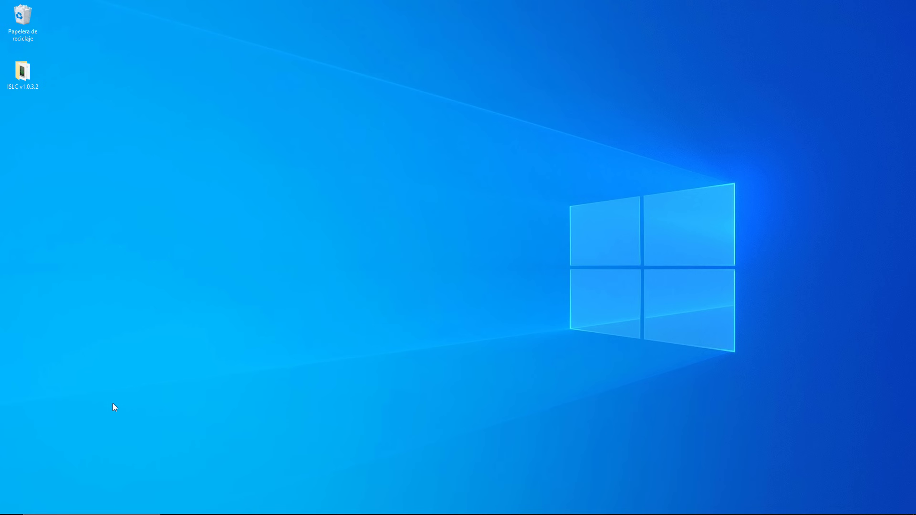
Search Windows for "energ", open the power plan editor, and go to the Opciones de energía page
{"action": "left_click", "coordinate": [12, 506]}
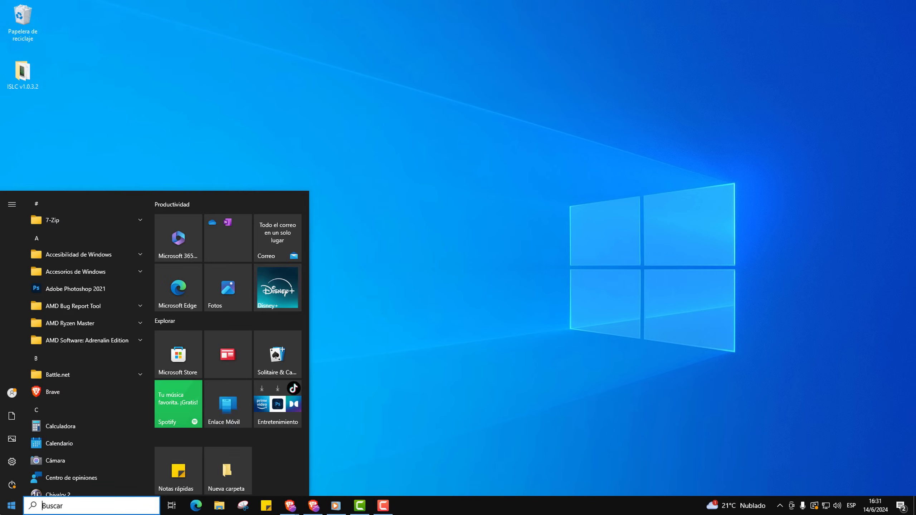
{"action": "type", "text": "energ"}
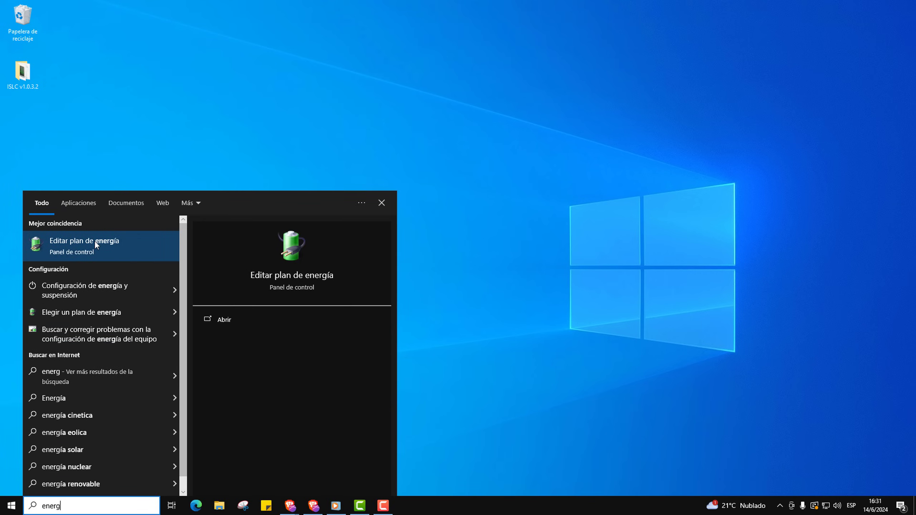
{"action": "left_click", "coordinate": [96, 245]}
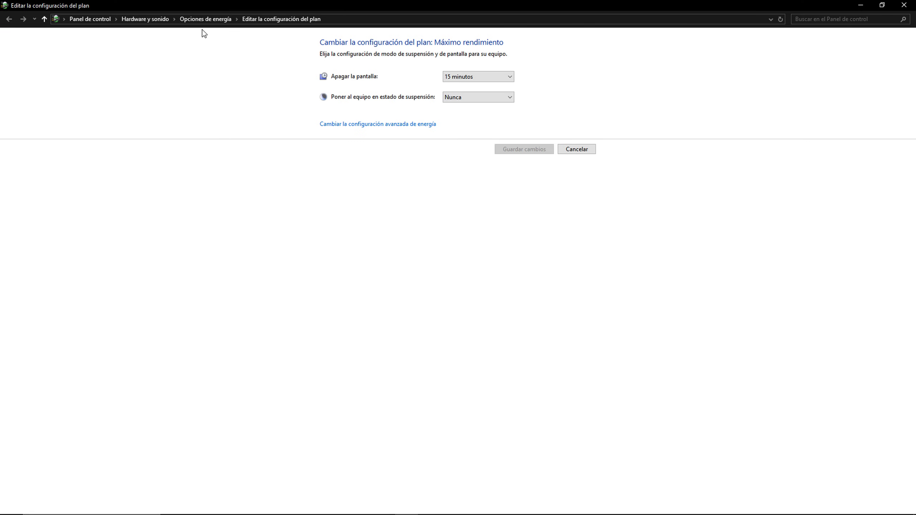
{"action": "left_click", "coordinate": [204, 20]}
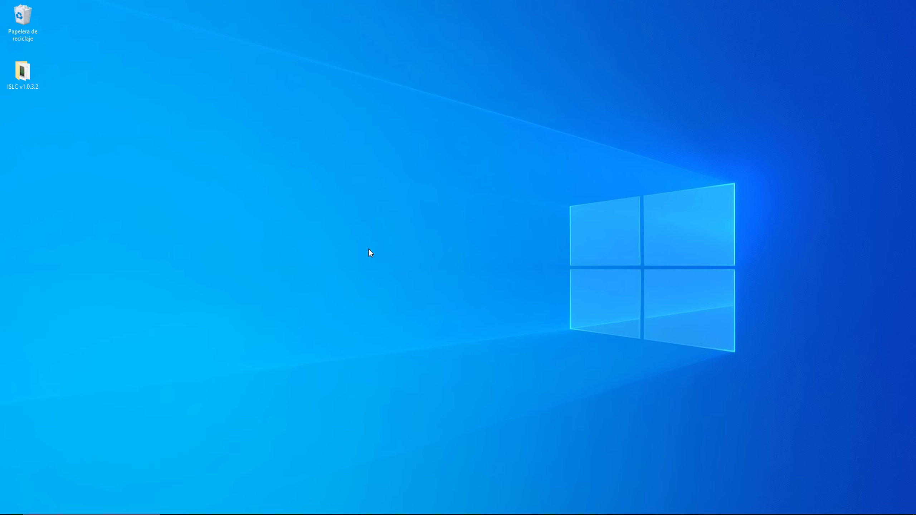
Switch from the desktop to AMD Software: Adrenalin Edition
{"action": "right_click", "coordinate": [368, 250]}
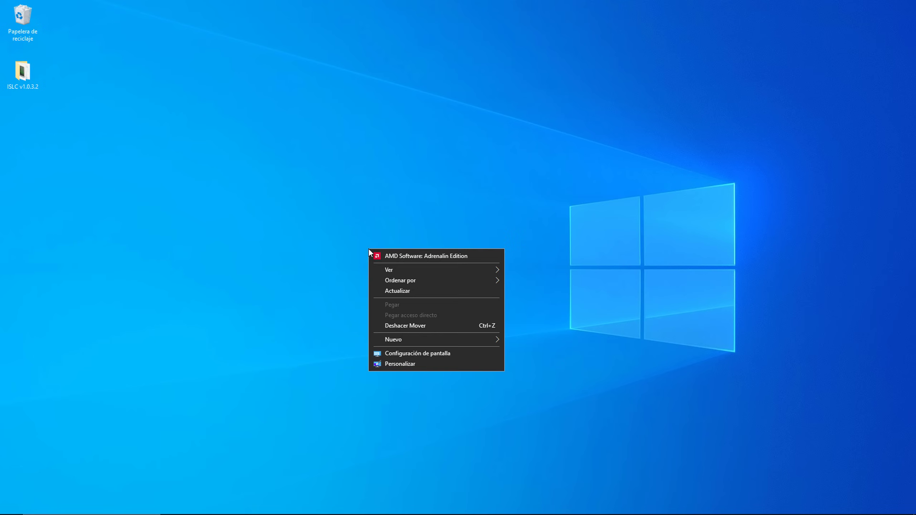
{"action": "left_click", "coordinate": [455, 256]}
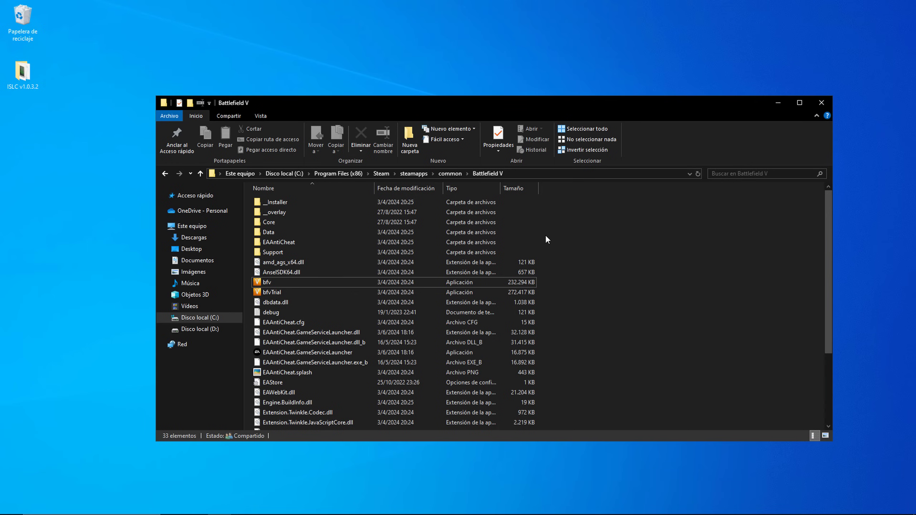
Open the compatibility properties of the bfv application in the Battlefield V folder and disable full-screen optimizations
{"action": "double_click", "coordinate": [288, 283]}
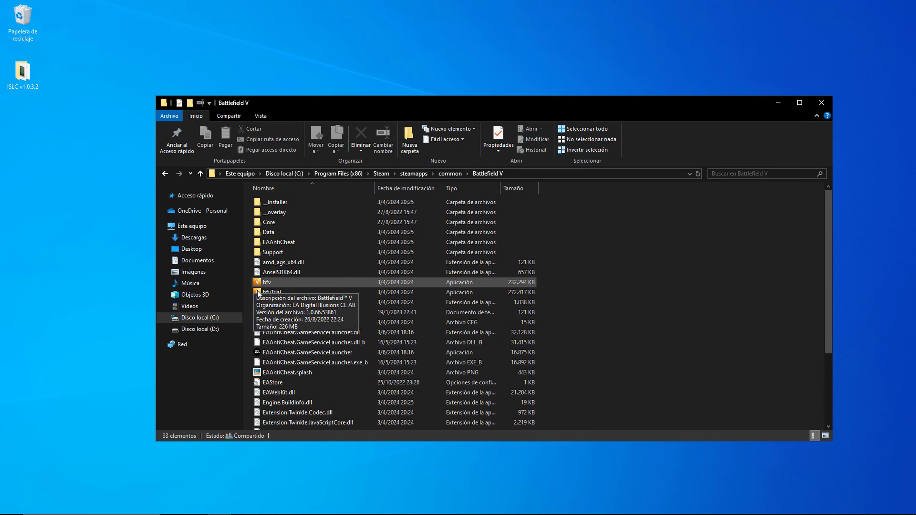
{"action": "left_click", "coordinate": [279, 282]}
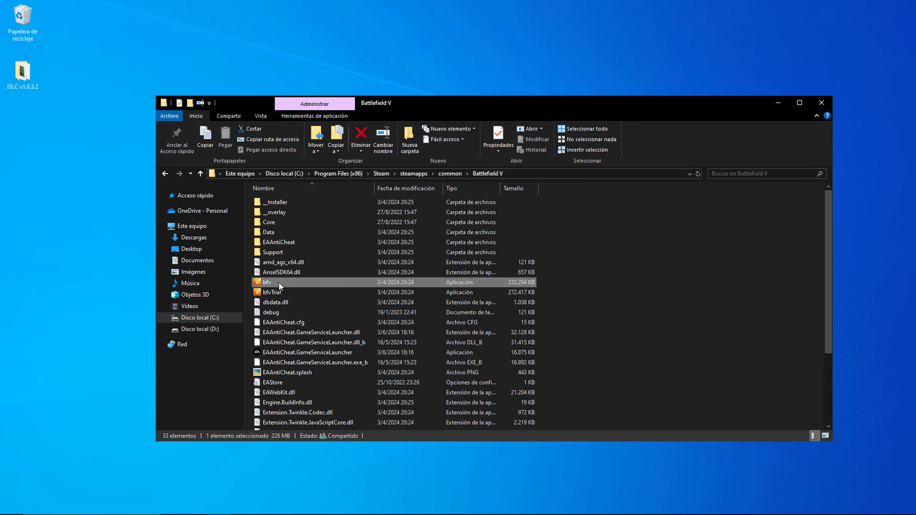
{"action": "right_click", "coordinate": [279, 283]}
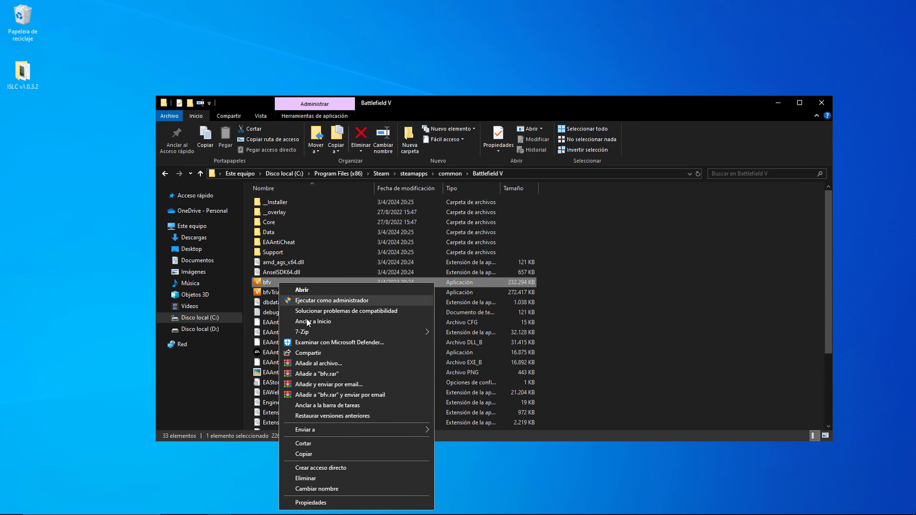
{"action": "left_click", "coordinate": [340, 504]}
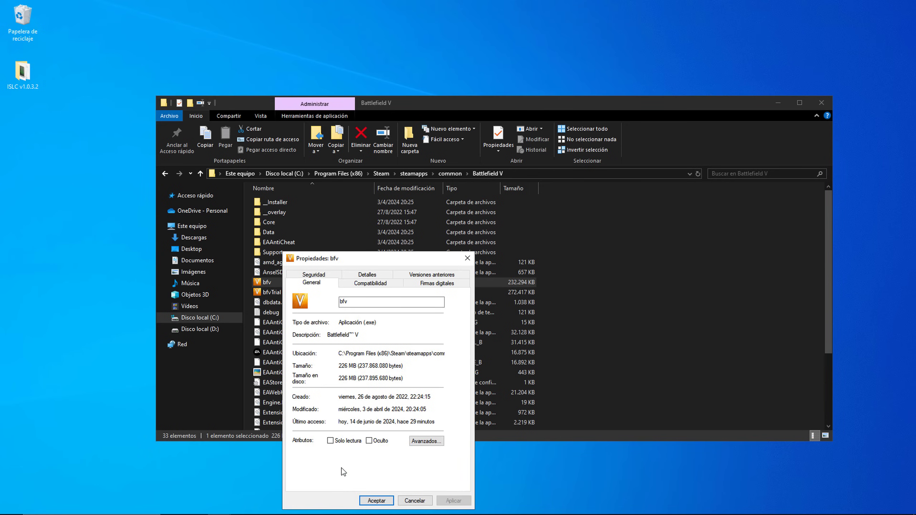
{"action": "left_click", "coordinate": [377, 284]}
{"action": "left_click", "coordinate": [321, 427]}
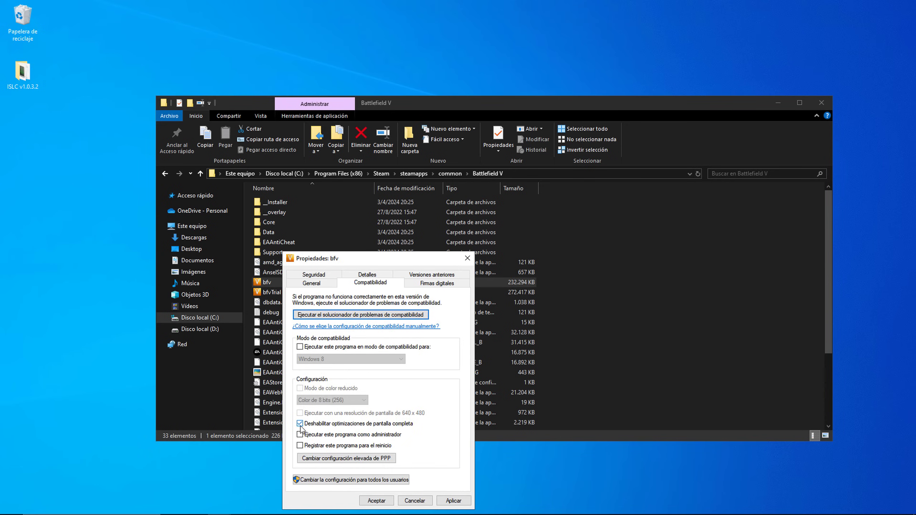
Override the high DPI scaling behavior of bfv with scaling performed by Aplicación, and apply the compatibility settings
{"action": "left_click", "coordinate": [346, 460]}
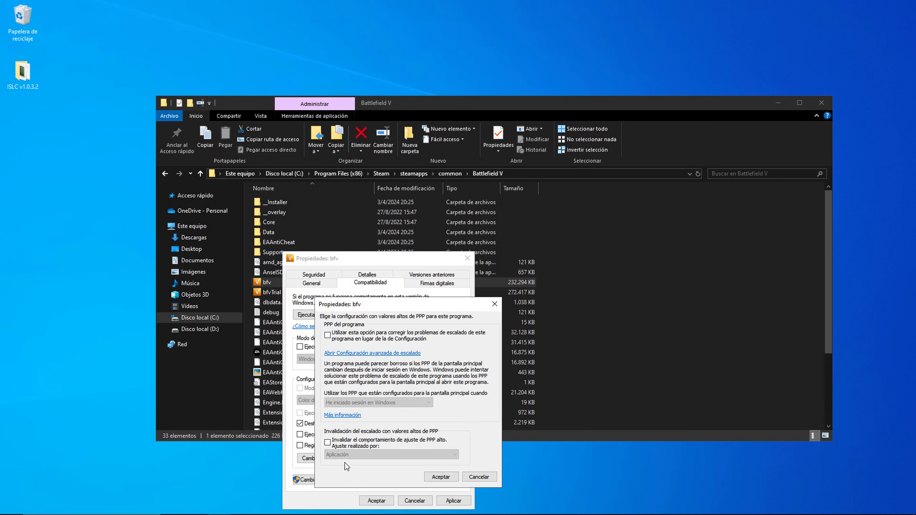
{"action": "left_click", "coordinate": [328, 442]}
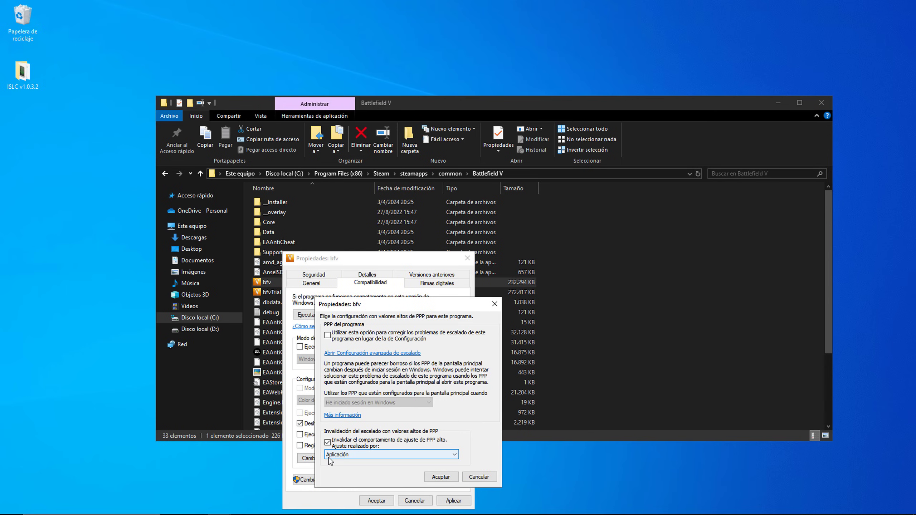
{"action": "left_click", "coordinate": [330, 455]}
{"action": "left_click", "coordinate": [353, 465]}
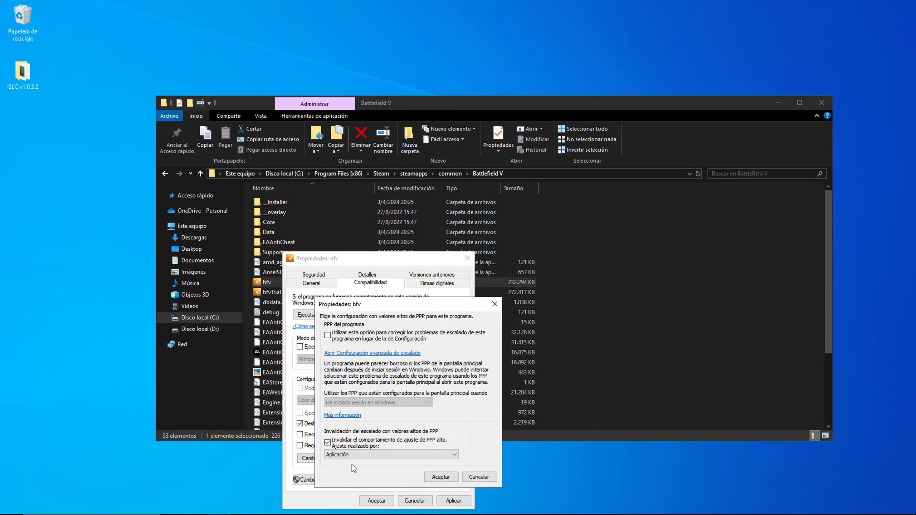
{"action": "left_click", "coordinate": [442, 475]}
{"action": "left_click", "coordinate": [454, 501]}
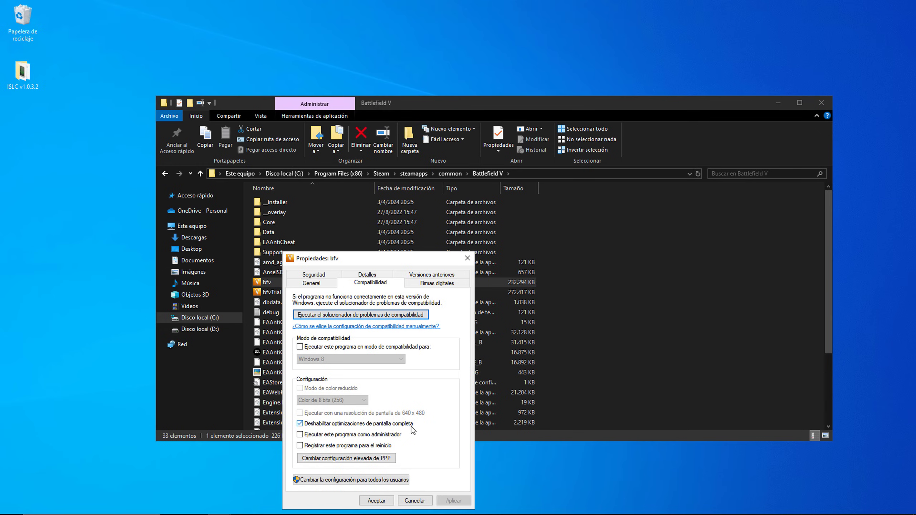
{"action": "left_click", "coordinate": [388, 502]}
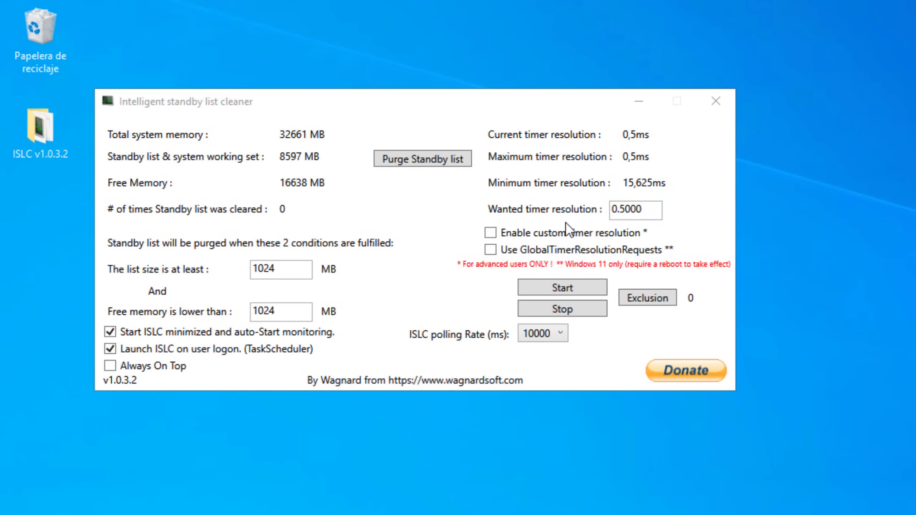
Enable the custom timer resolution with a wanted value of 0.5000 and start the standby list monitoring
{"action": "left_click", "coordinate": [627, 213]}
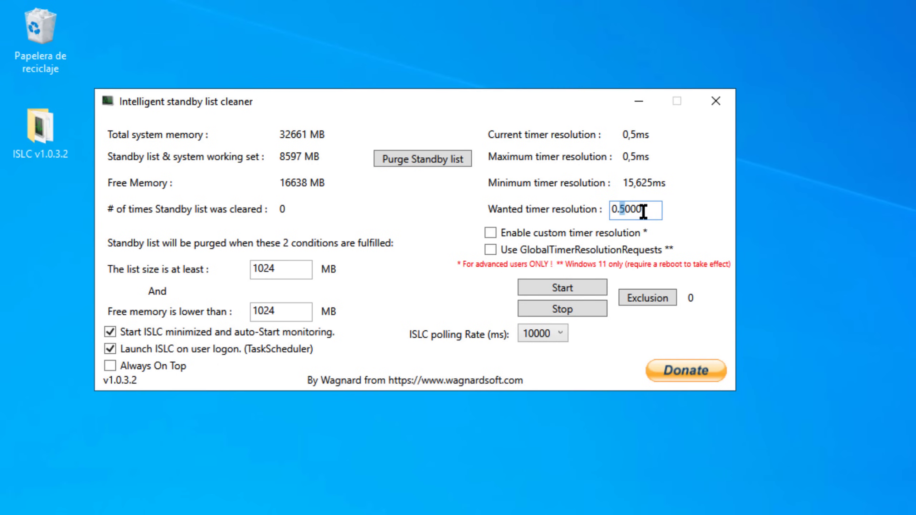
{"action": "left_click_drag", "start_coordinate": [645, 210], "coordinate": [597, 215]}
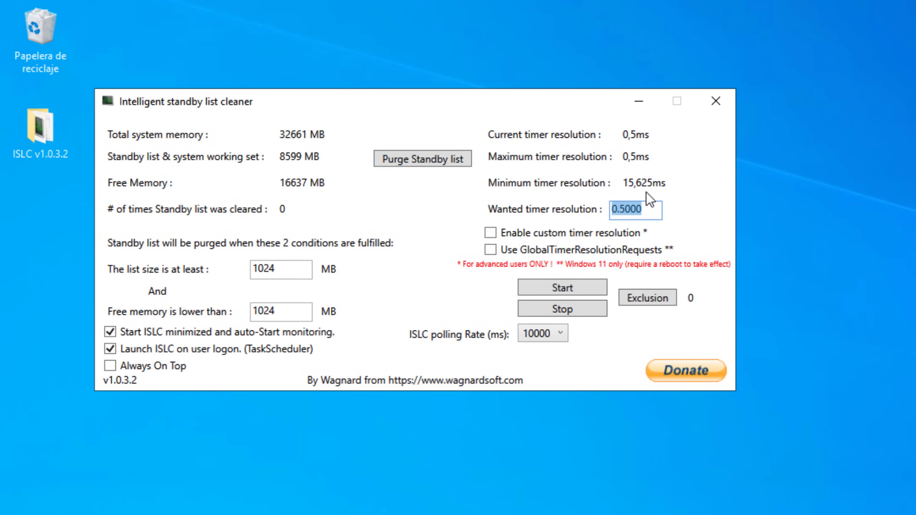
{"action": "left_click", "coordinate": [645, 209]}
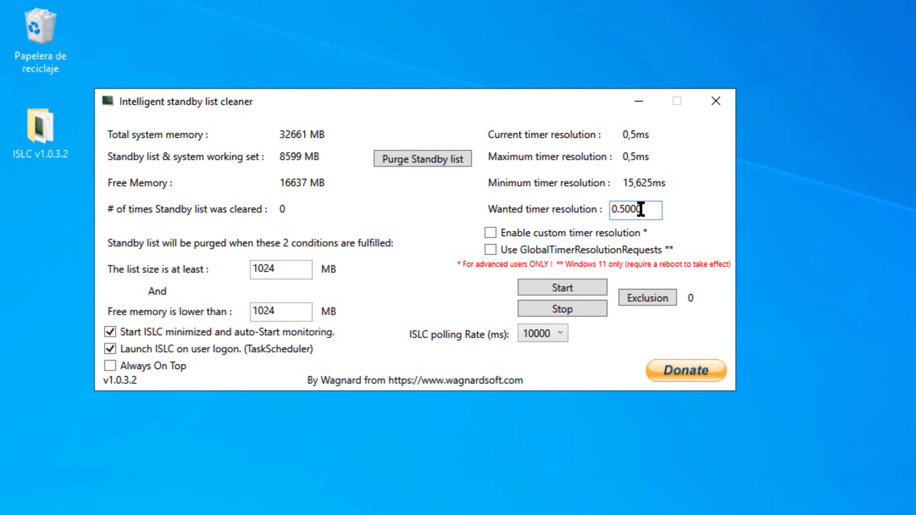
{"action": "left_click", "coordinate": [490, 233]}
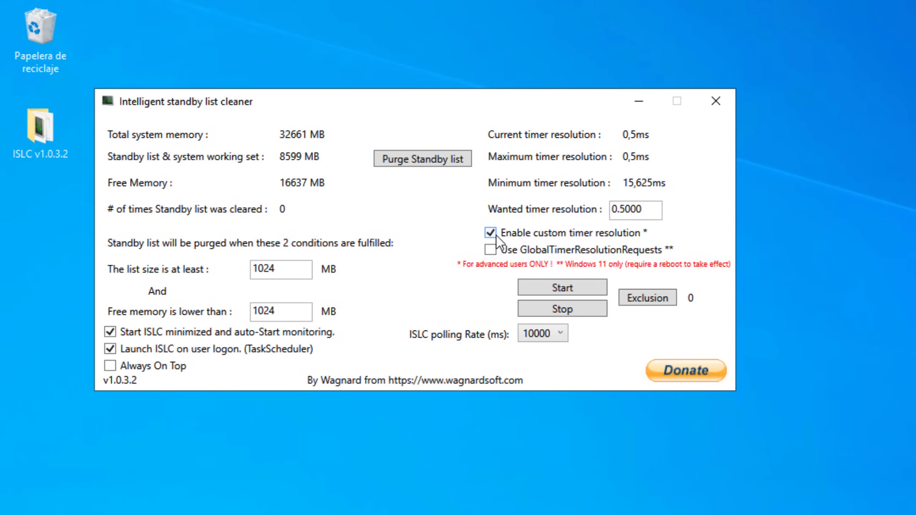
{"action": "left_click", "coordinate": [547, 288]}
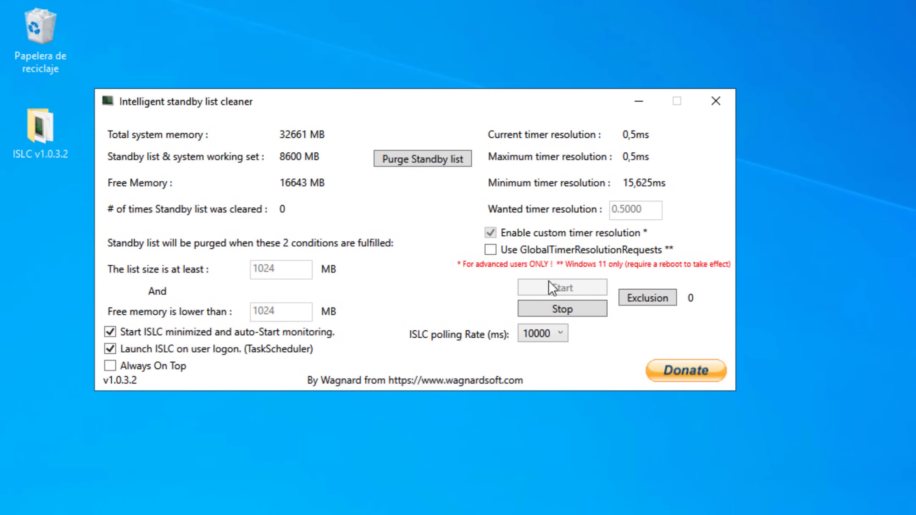
Purge the standby list and choose 10000 ms as the ISLC polling rate
{"action": "left_click", "coordinate": [398, 167]}
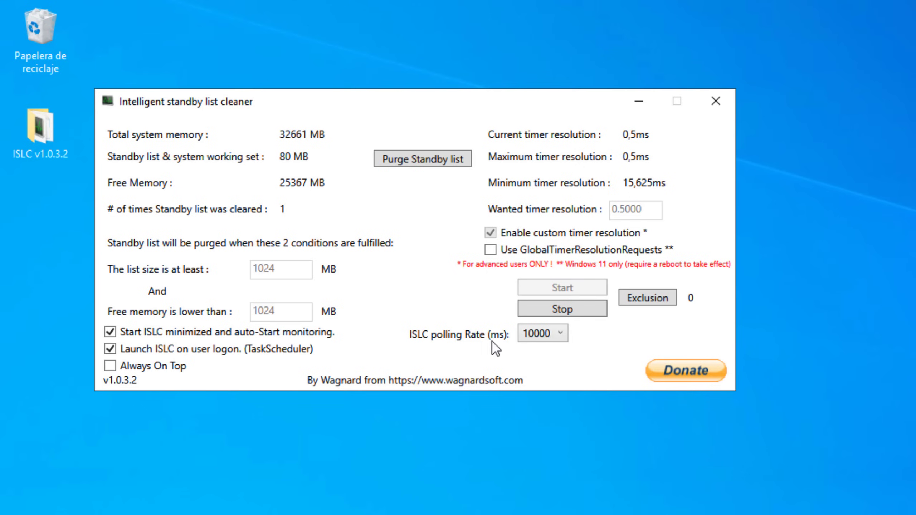
{"action": "left_click", "coordinate": [558, 344]}
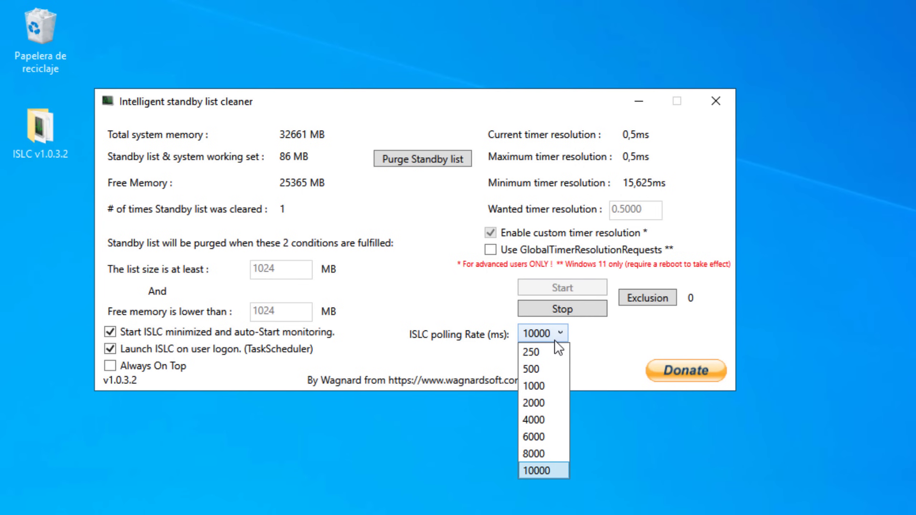
{"action": "left_click", "coordinate": [545, 476]}
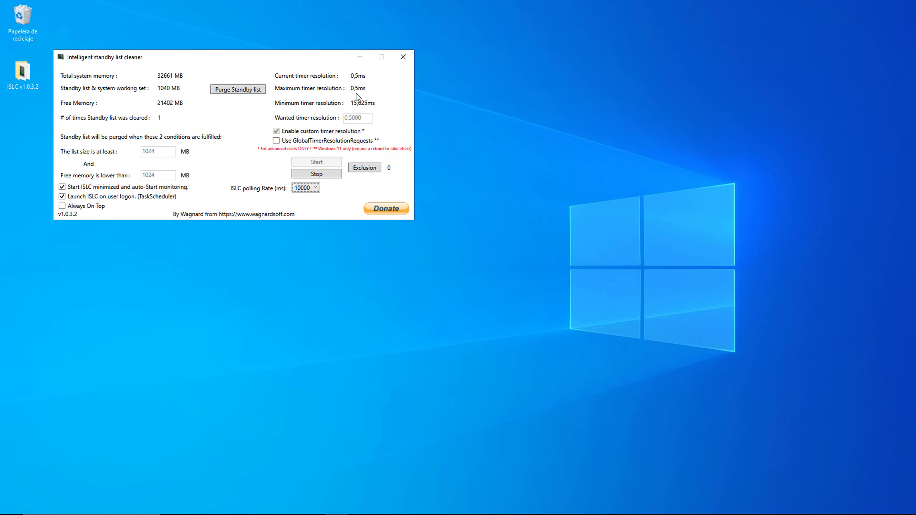
Stop the standby list monitoring and open the Command Prompt (Símbolo del sistema) as administrator
{"action": "left_click", "coordinate": [309, 174]}
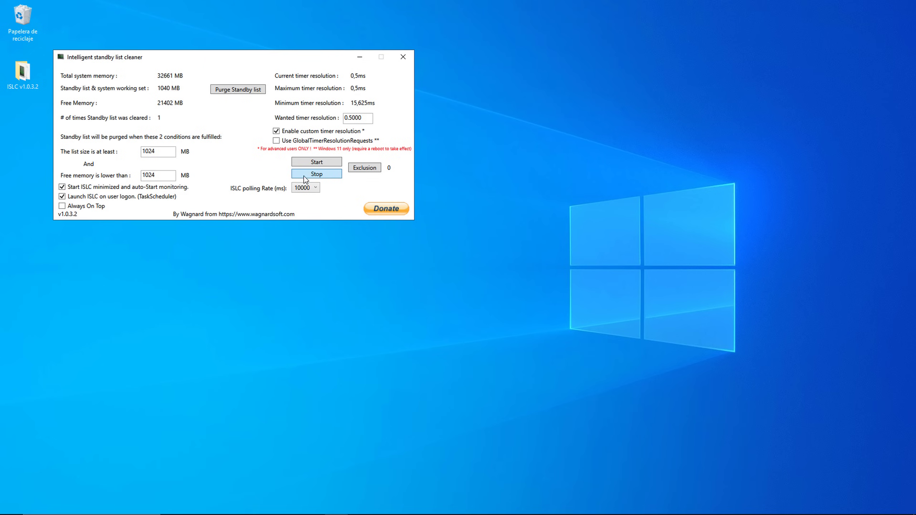
{"action": "key", "text": "super"}
{"action": "type", "text": "cmd"}
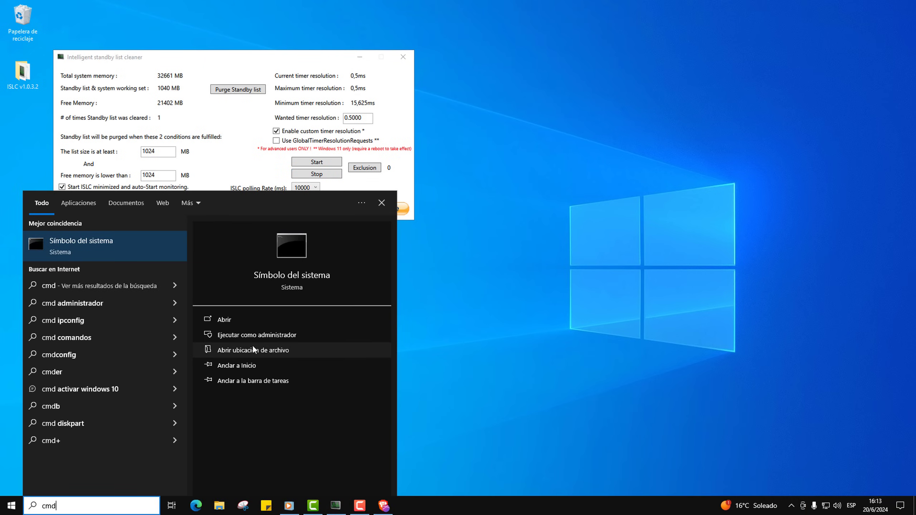
{"action": "left_click", "coordinate": [270, 333]}
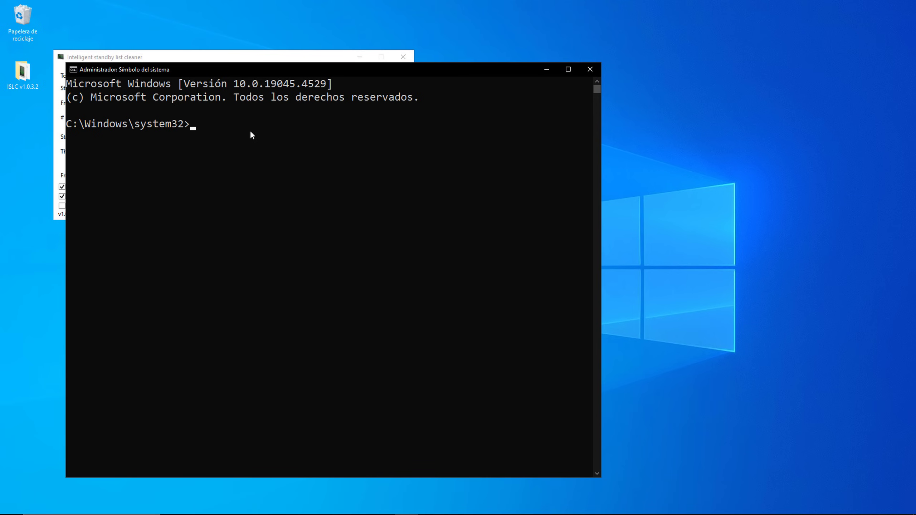
Run bcdedit commands setting useplatformtick yes and disabledynamictick yes, deleting useplatformclock, setting it to true, and deleting it again
{"action": "type", "text": "bcdedit /set useplatformtick yes bcdedit /set disabledynamictick yes bcdedit /deletevalue useplatformclock"}
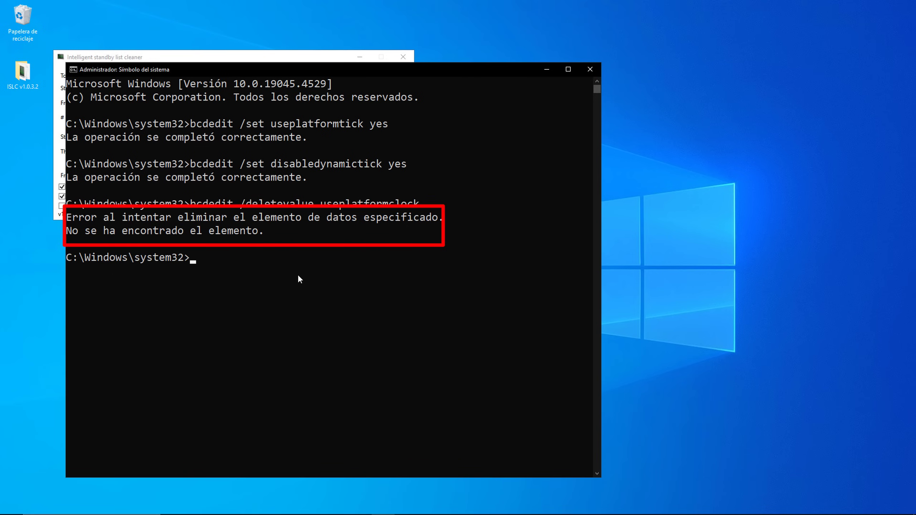
{"action": "type", "text": "bcdedit /set useplatformclock true"}
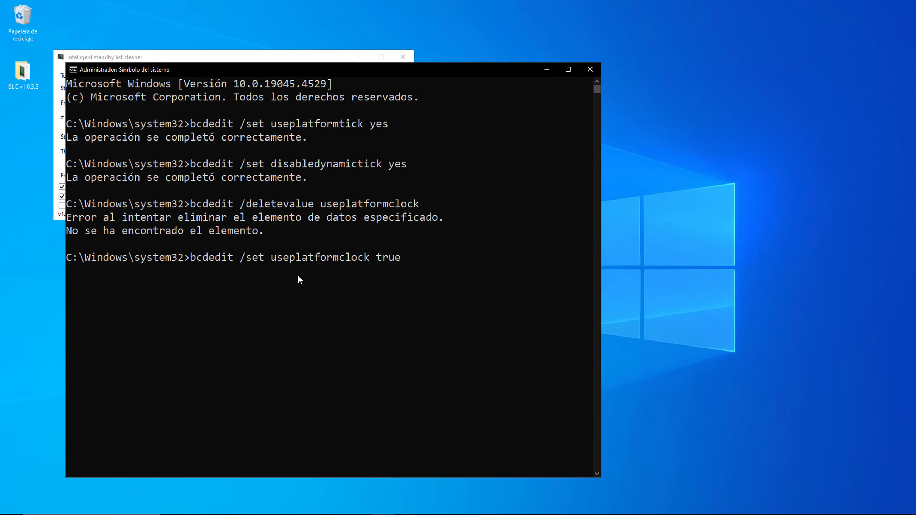
{"action": "key", "text": "Return"}
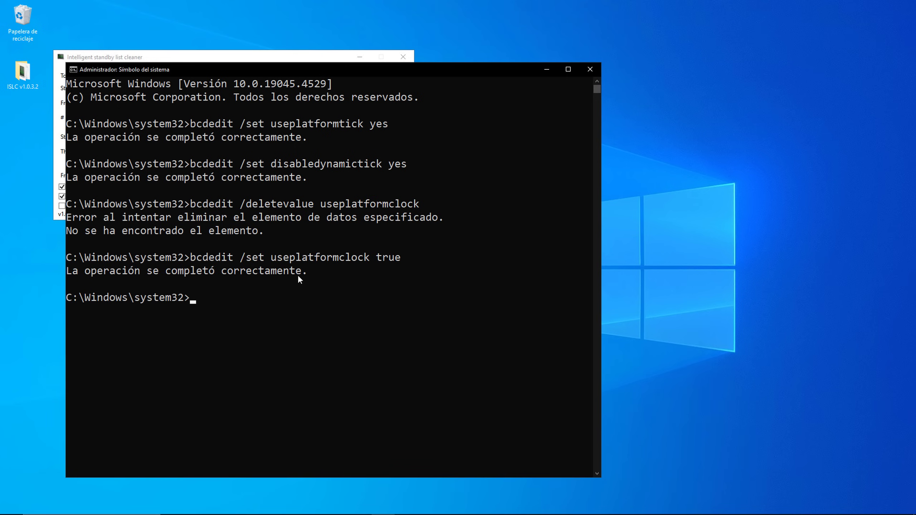
{"action": "type", "text": "bcdedit /deletevalue useplatformclock"}
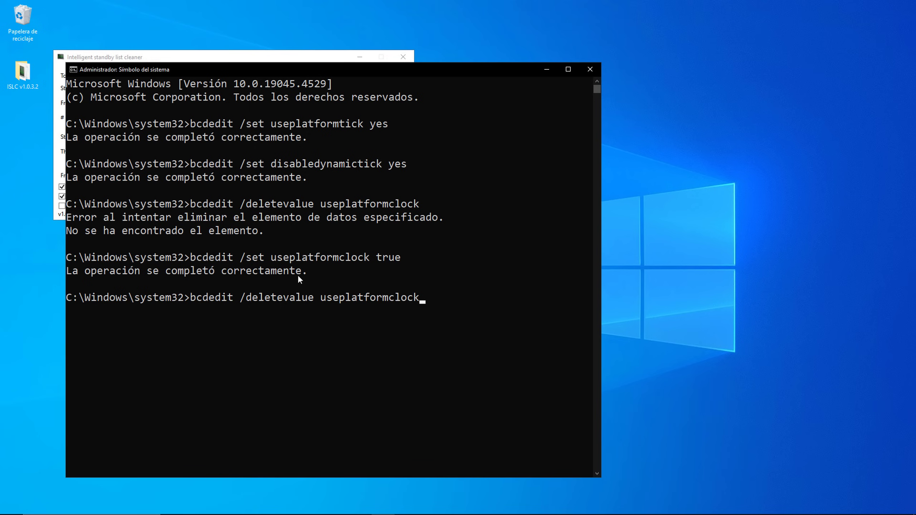
{"action": "key", "text": "Return"}
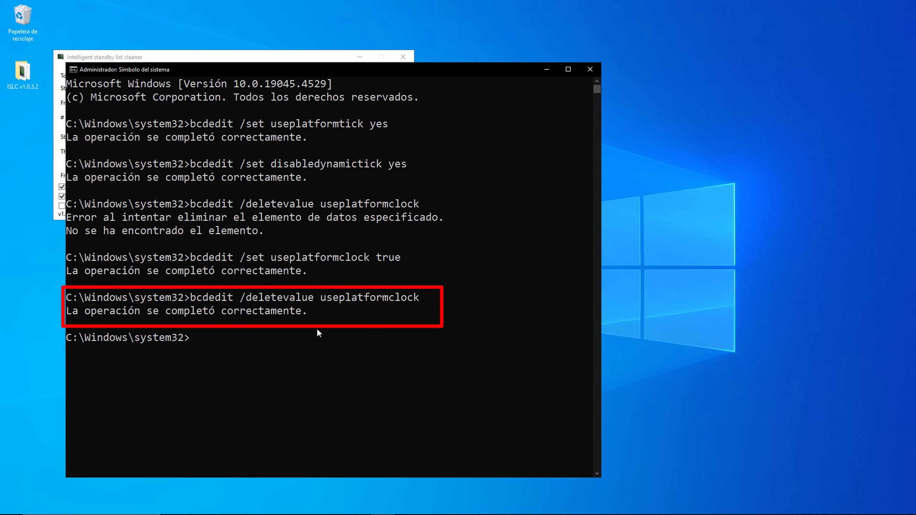
Close the Command Prompt and restart the monitoring in Intelligent standby list cleaner
{"action": "left_click", "coordinate": [590, 70]}
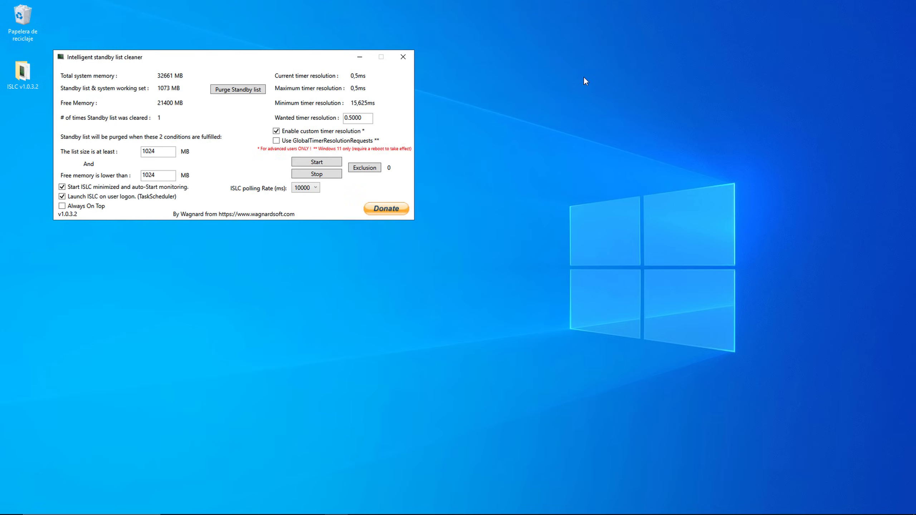
{"action": "left_click", "coordinate": [323, 163]}
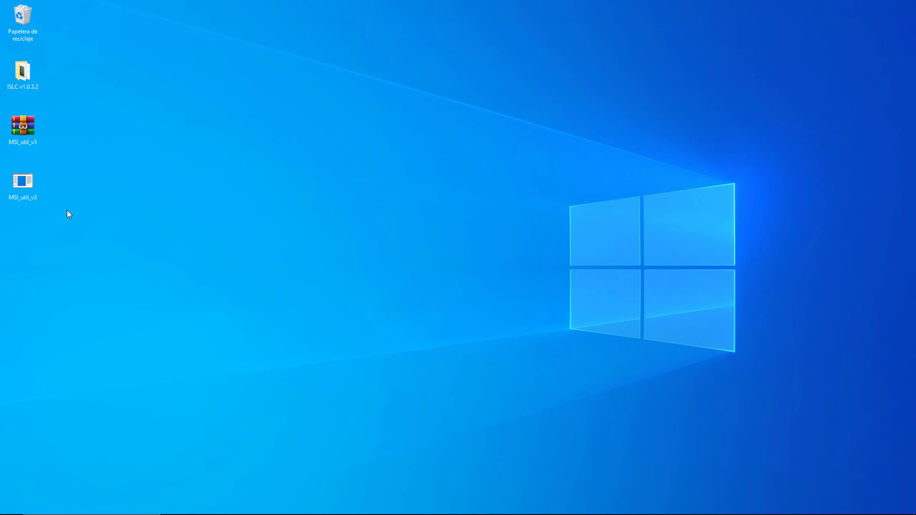
Run MSI_util_v3 from the desktop as administrator, enable MSI mode for the AMD Radeon RX 6600 XT, and close the utility
{"action": "right_click", "coordinate": [22, 183]}
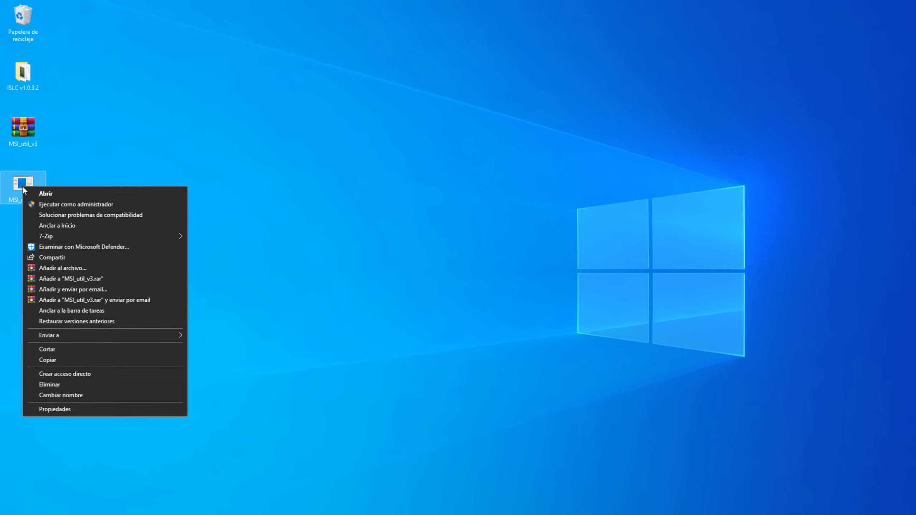
{"action": "left_click", "coordinate": [79, 219]}
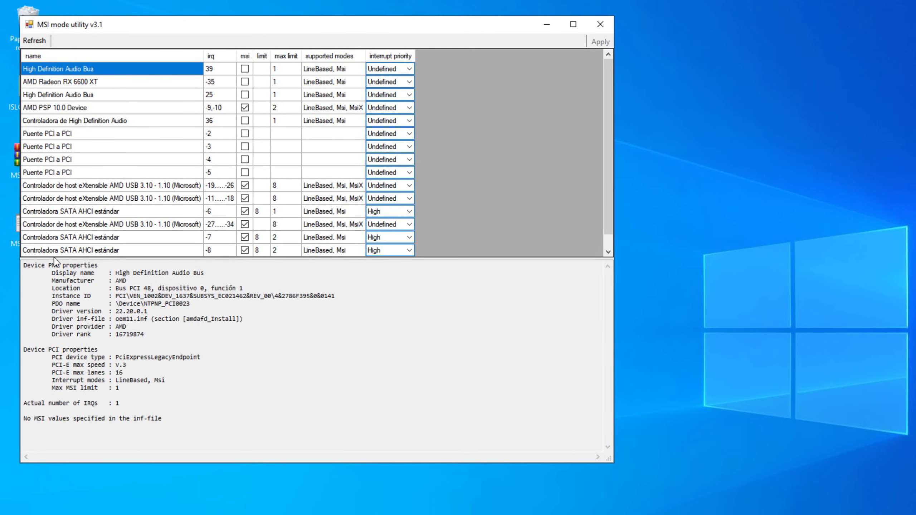
{"action": "left_click", "coordinate": [109, 83]}
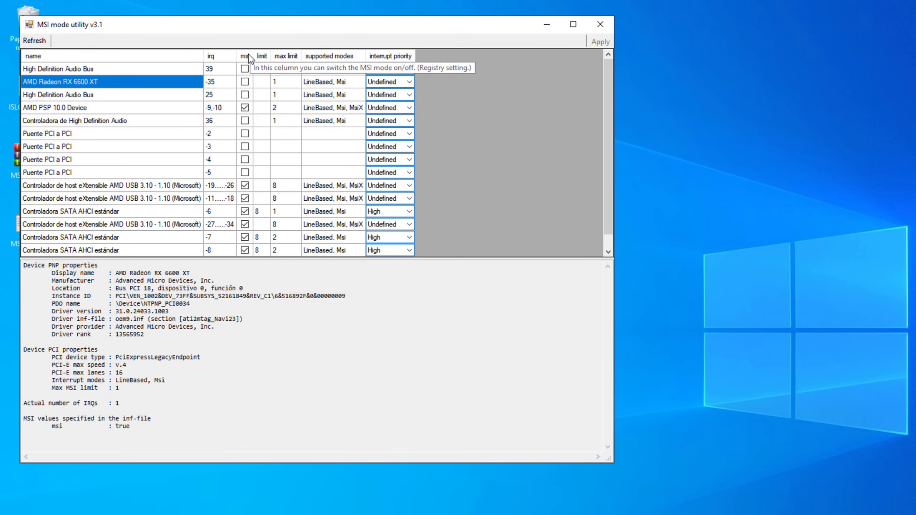
{"action": "left_click", "coordinate": [245, 82]}
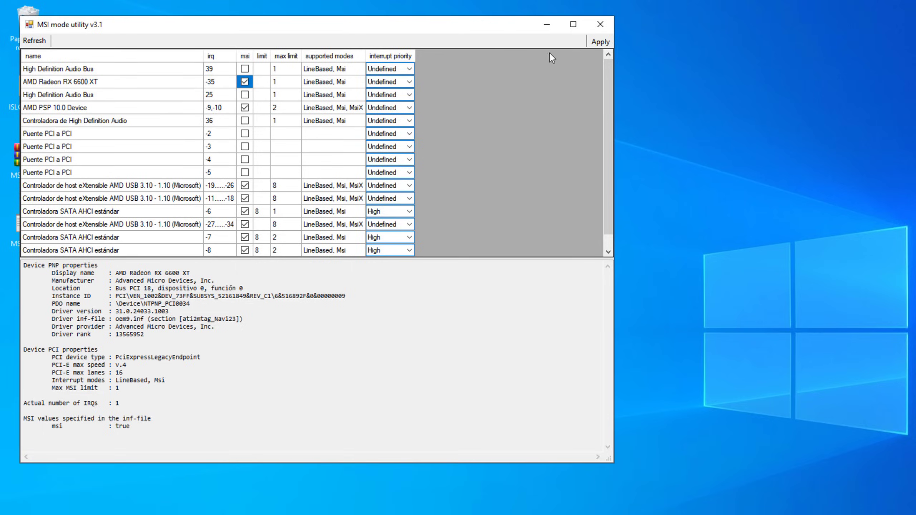
{"action": "left_click", "coordinate": [600, 24]}
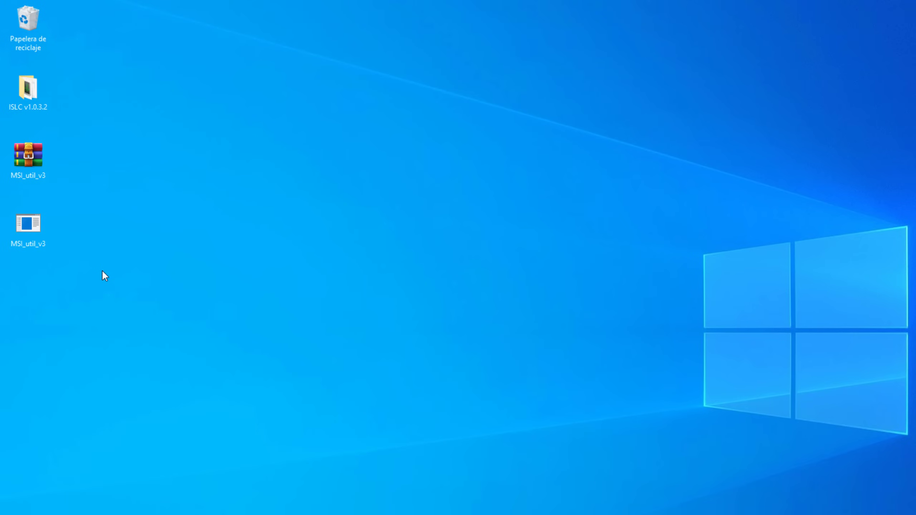